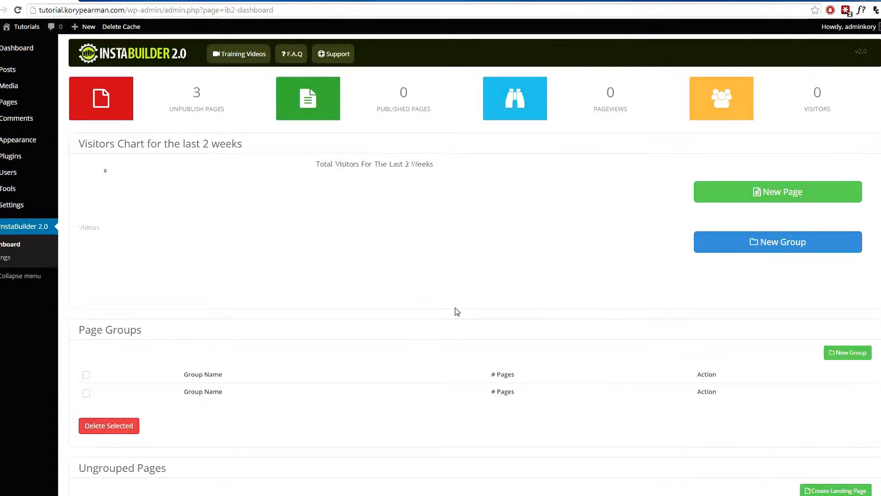
Step: Create a new page from the Squeeze Page, 2 Steps Opt-In template with the sunset beach background
{"action": "left_click", "coordinate": [775, 196]}
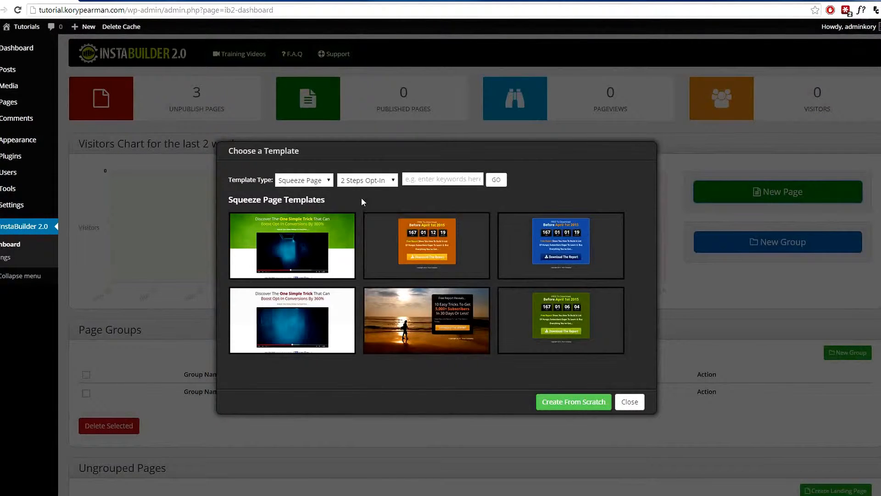
{"action": "left_click", "coordinate": [320, 180]}
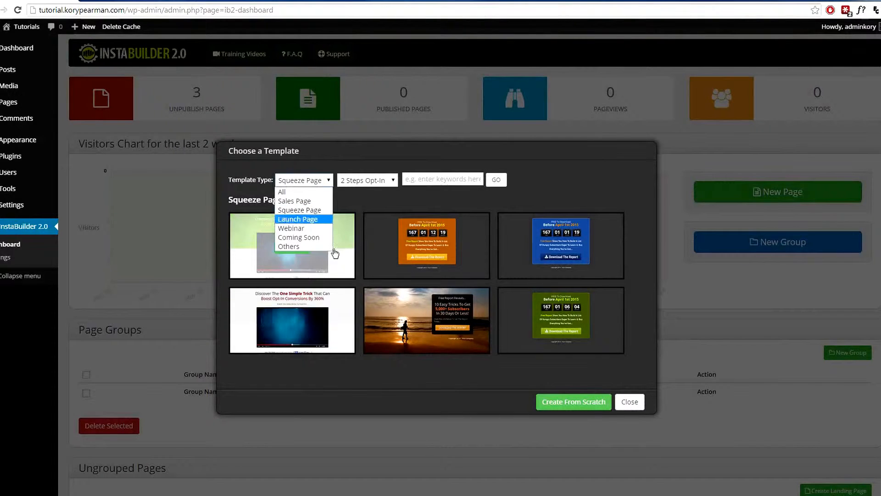
{"action": "left_click", "coordinate": [312, 212]}
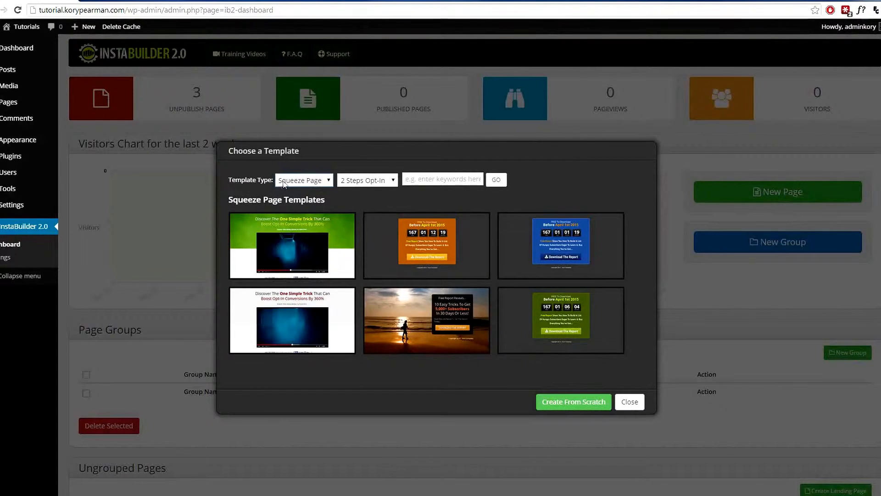
{"action": "left_click", "coordinate": [386, 184]}
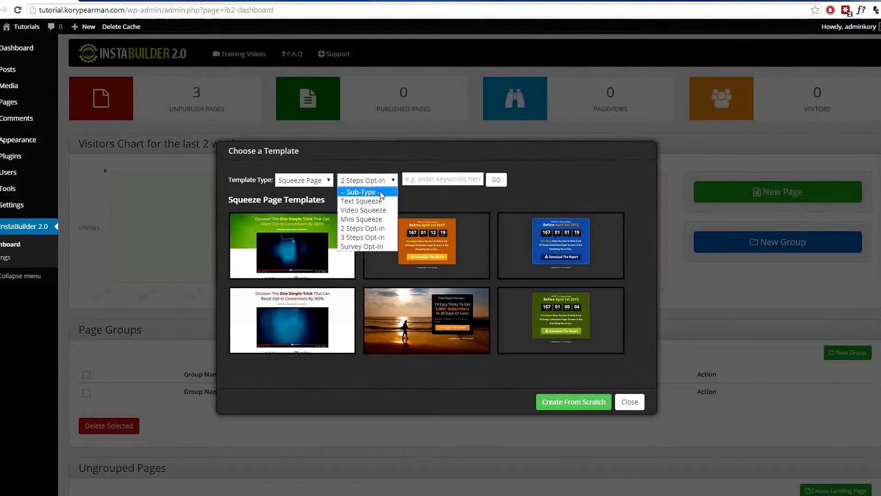
{"action": "left_click", "coordinate": [376, 229]}
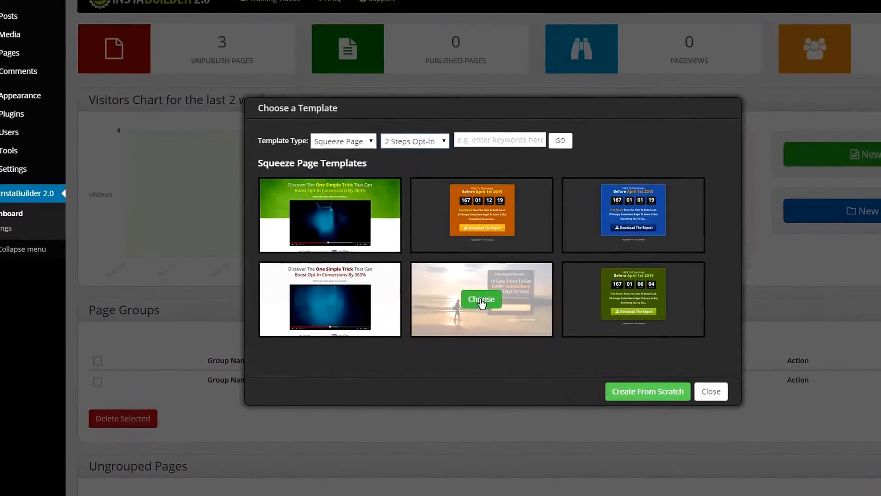
{"action": "left_click", "coordinate": [481, 301]}
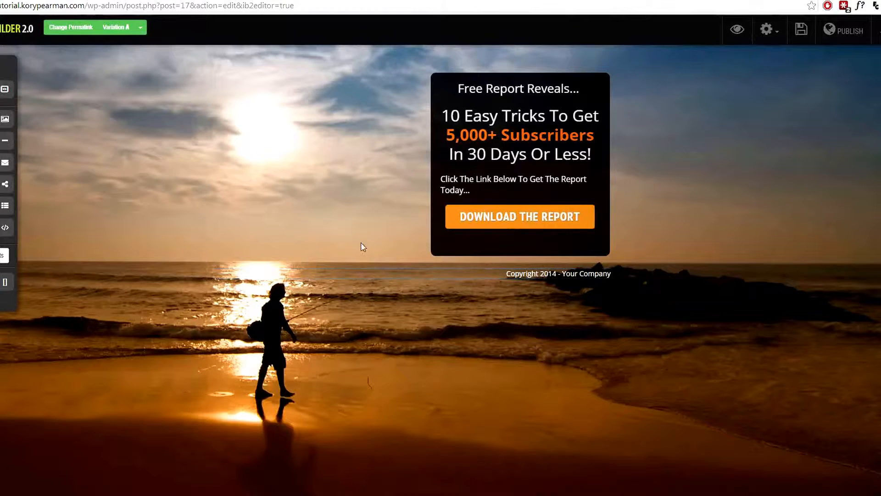
Step: Set the target link type of the "Download The Report" button to PopUp and open that popup for editing
{"action": "left_click", "coordinate": [536, 96]}
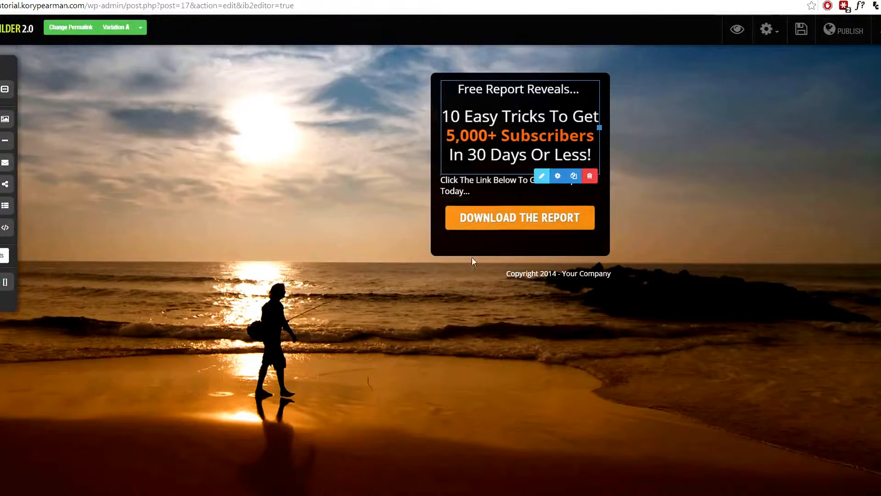
{"action": "left_click", "coordinate": [531, 221]}
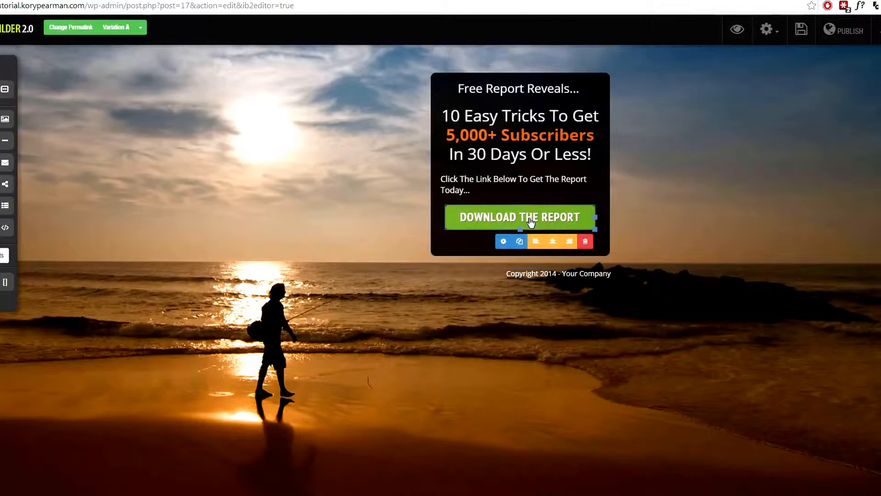
{"action": "left_click", "coordinate": [503, 241]}
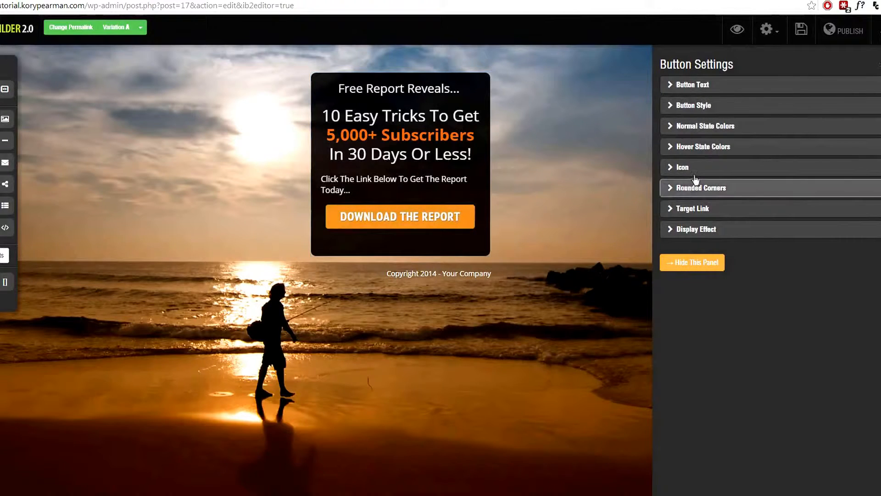
{"action": "left_click", "coordinate": [679, 213]}
{"action": "left_click", "coordinate": [783, 122]}
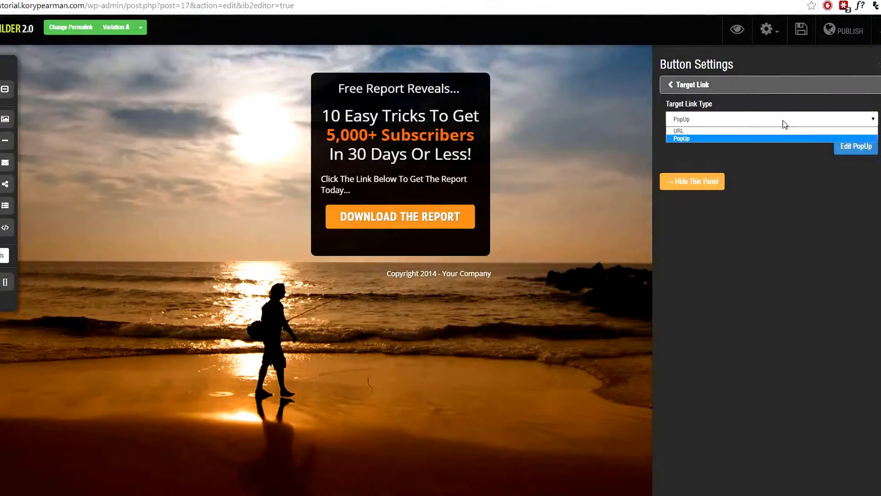
{"action": "left_click", "coordinate": [720, 138]}
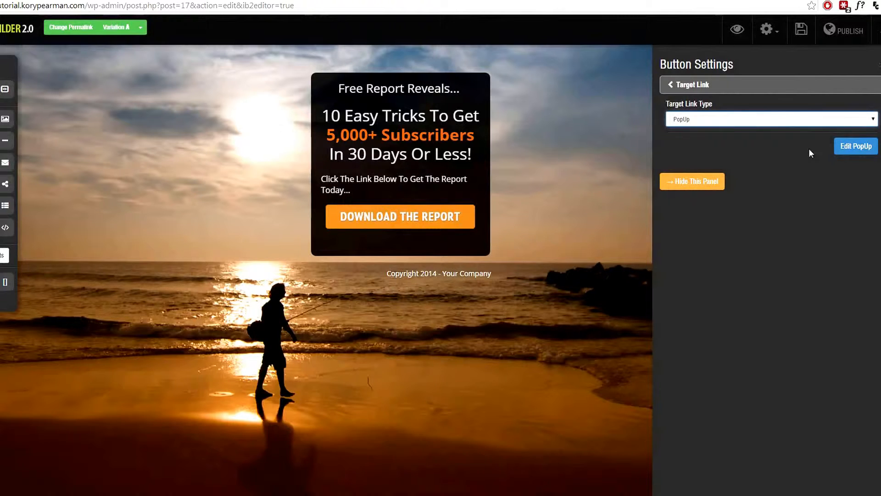
{"action": "left_click", "coordinate": [858, 148]}
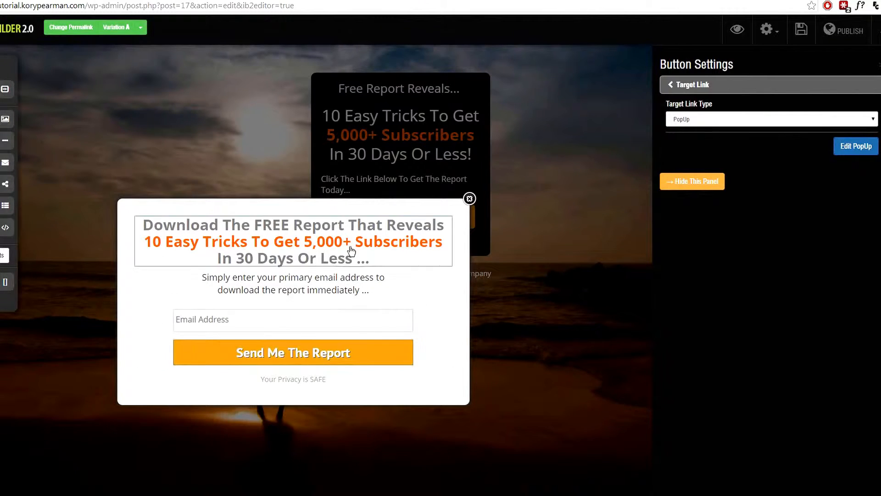
Step: Add "More Headline" to the end of the popup's headline text
{"action": "left_click", "coordinate": [294, 241]}
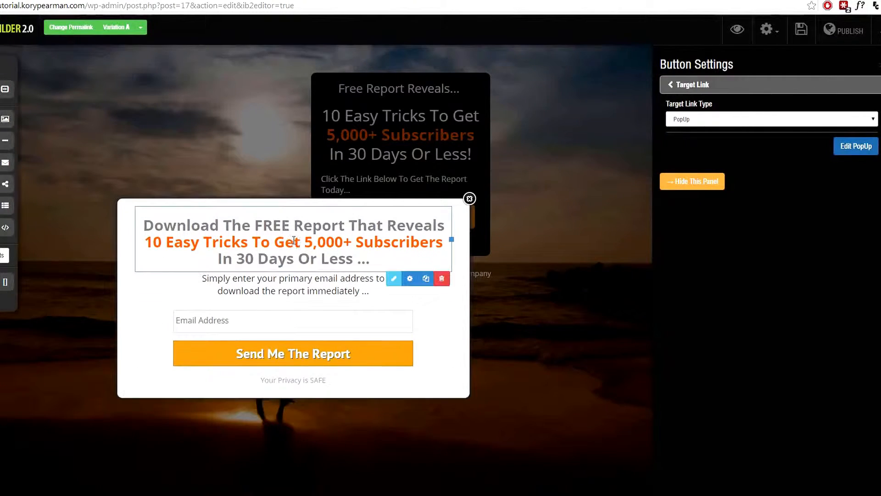
{"action": "left_click", "coordinate": [393, 279]}
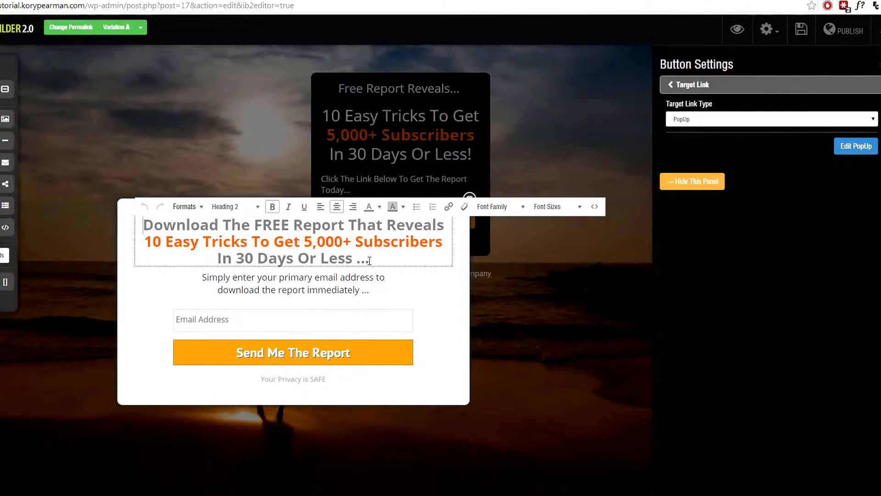
{"action": "type", "text": "More Headline"}
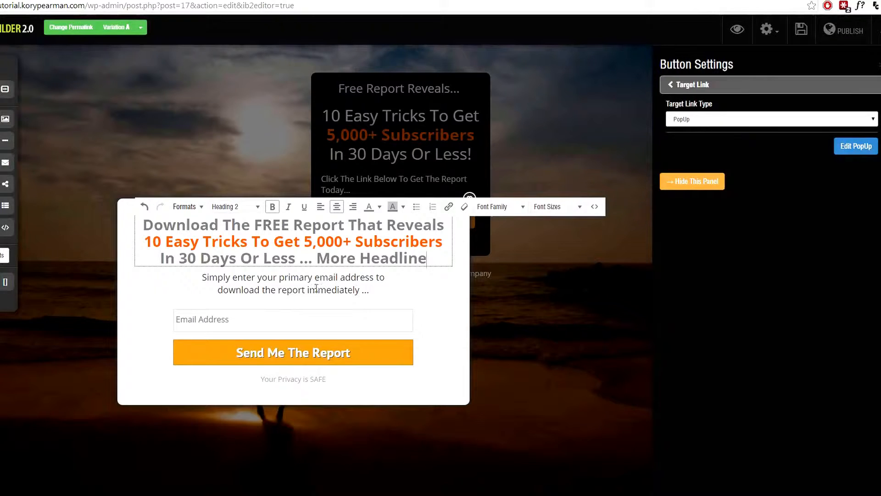
Step: Open the paragraph below the popup's headline for text editing
{"action": "left_click", "coordinate": [276, 289]}
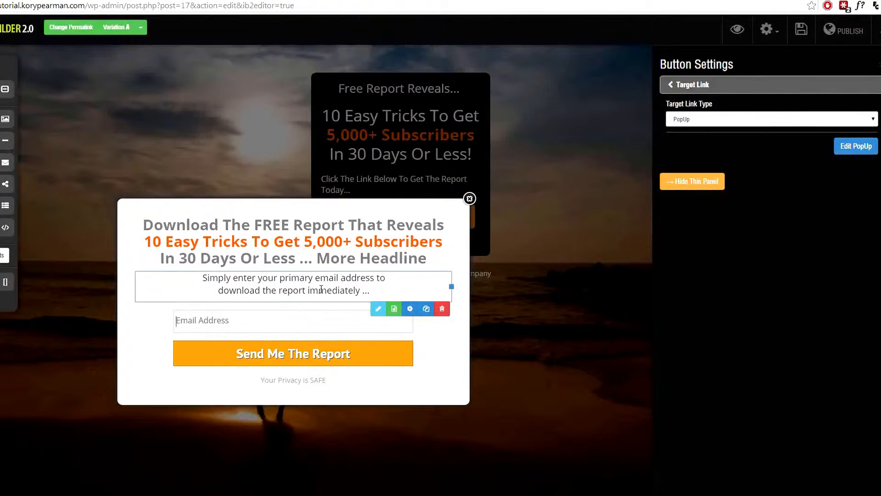
{"action": "left_click", "coordinate": [378, 310]}
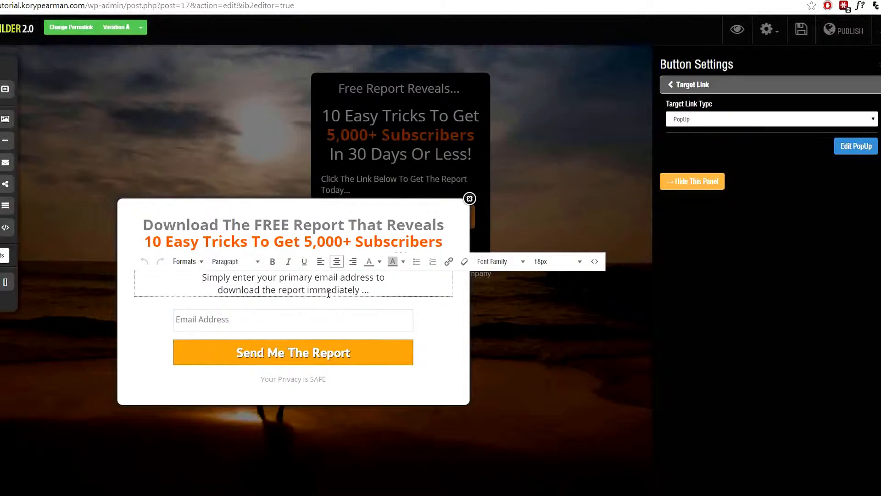
{"action": "left_click", "coordinate": [313, 286]}
Step: Examine the popup opt-in form's settings, including where the autoresponder's form HTML code is inserted and processed
{"action": "left_click", "coordinate": [301, 321]}
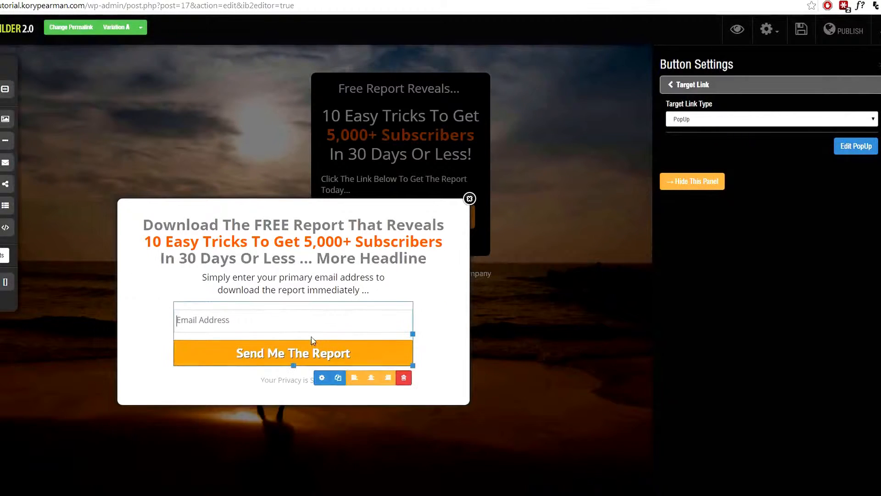
{"action": "left_click", "coordinate": [322, 377]}
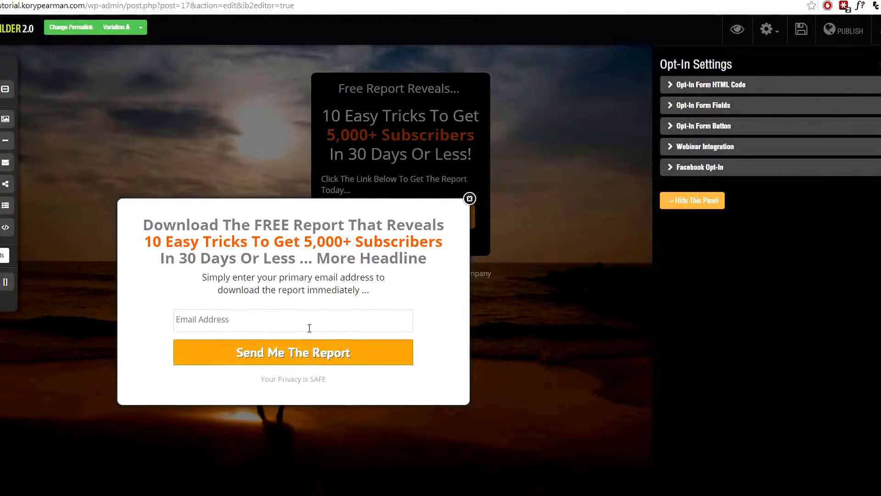
{"action": "left_click", "coordinate": [332, 338]}
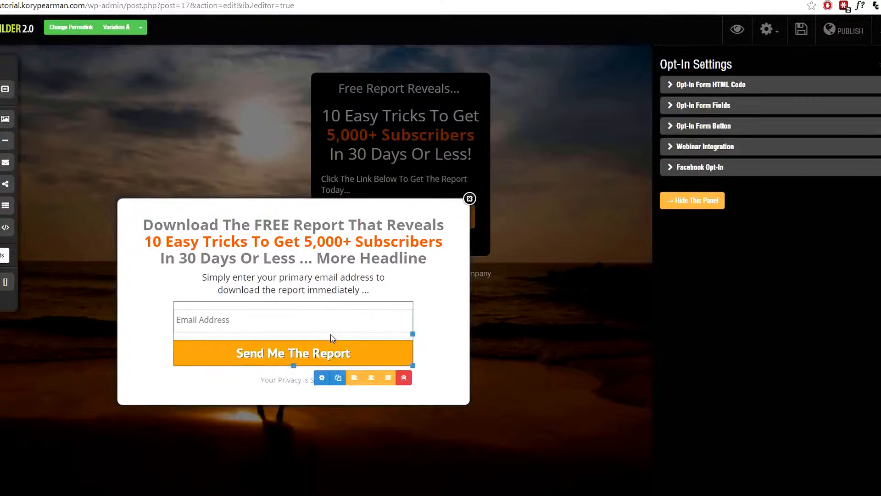
{"action": "left_click", "coordinate": [321, 381]}
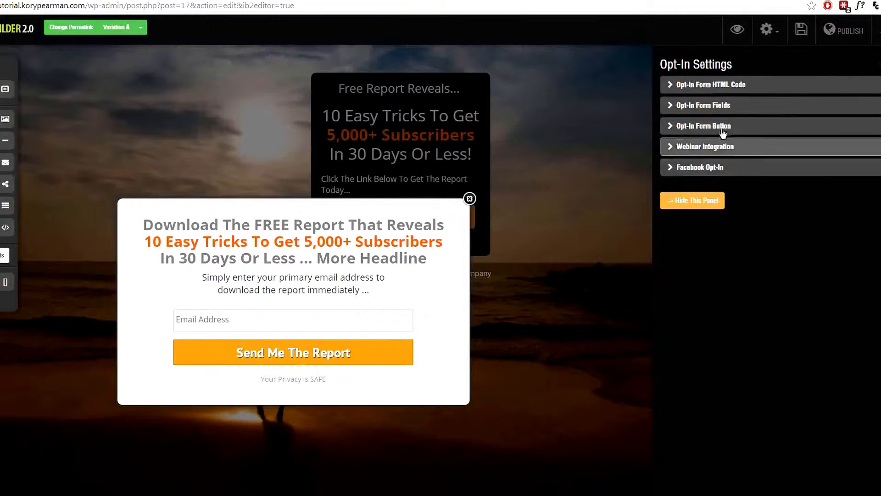
{"action": "left_click", "coordinate": [717, 87]}
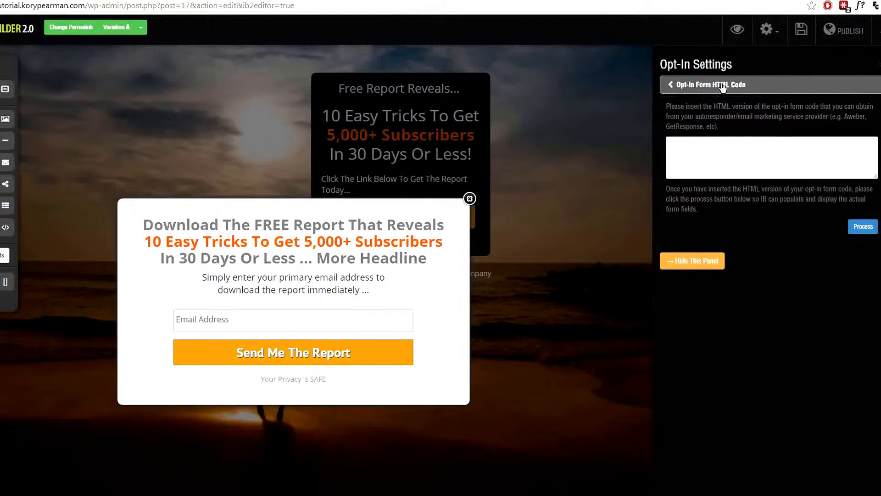
{"action": "left_click", "coordinate": [713, 156]}
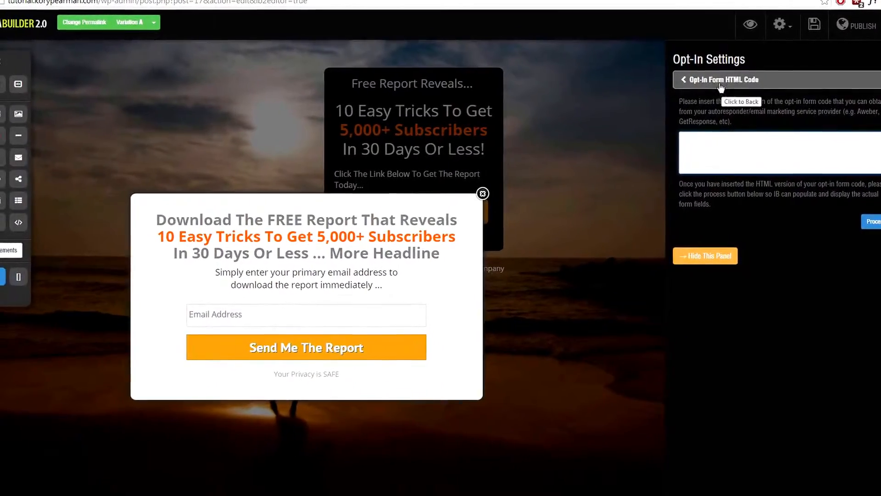
{"action": "left_click", "coordinate": [720, 83]}
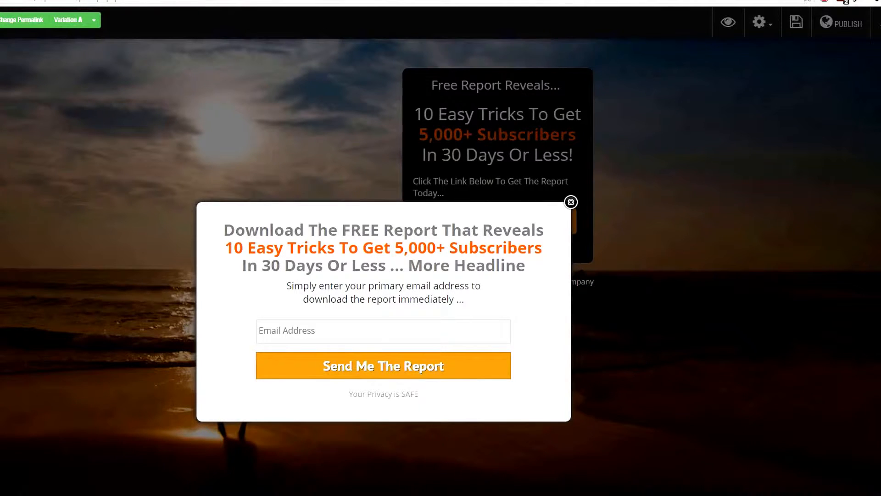
Step: Add an image element to the popup above the email field, view its image settings and hide them again
{"action": "left_click_drag", "start_coordinate": [3, 151], "coordinate": [386, 324]}
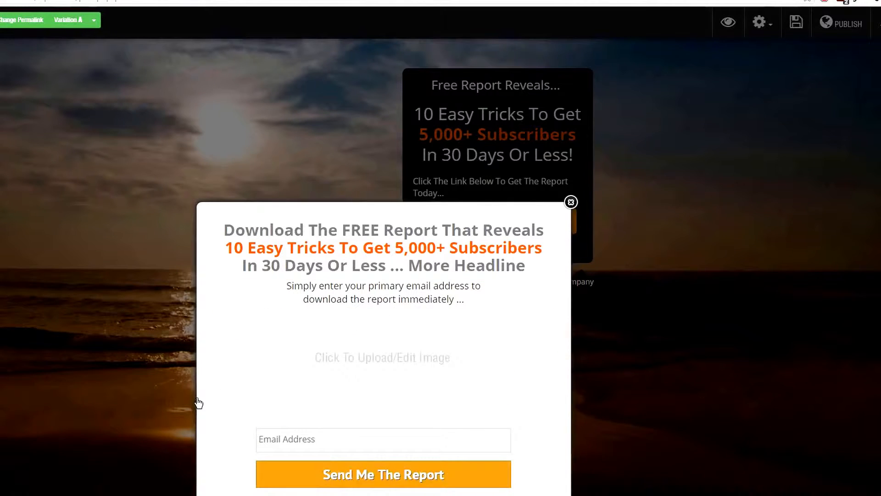
{"action": "left_click", "coordinate": [391, 359]}
{"action": "left_click", "coordinate": [376, 419]}
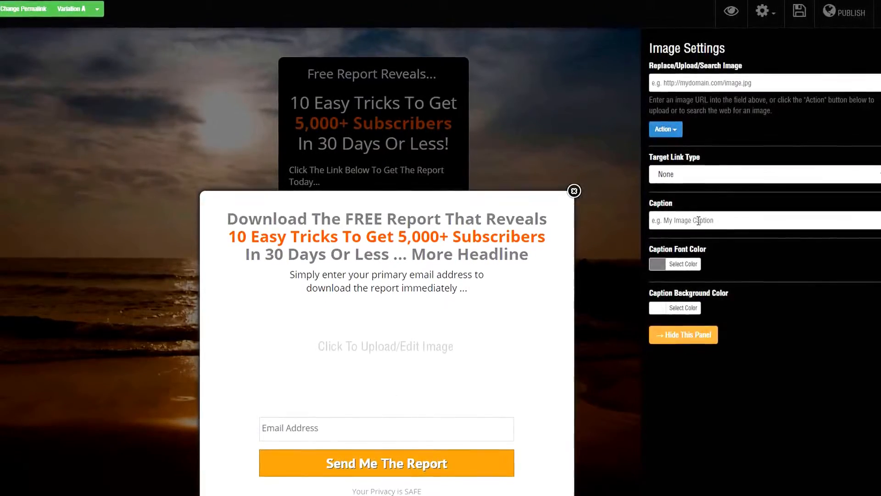
{"action": "left_click", "coordinate": [686, 333]}
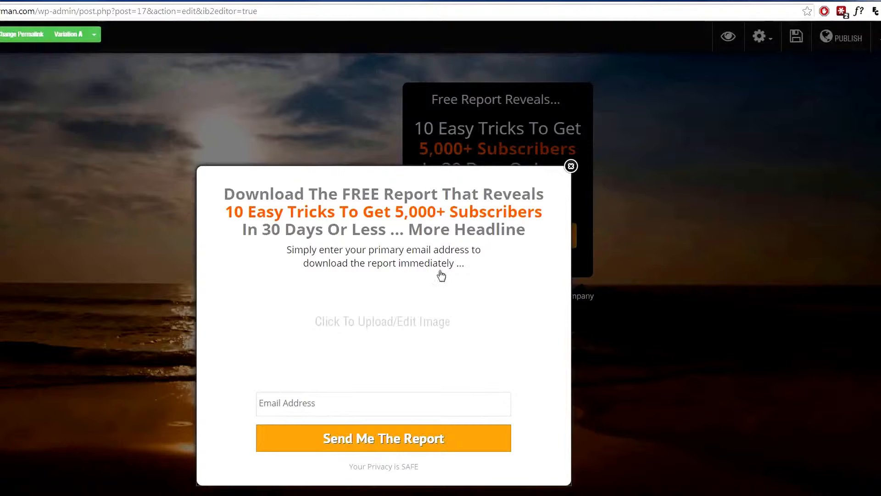
Step: Delete the paragraph below the popup's headline and confirm the removal
{"action": "left_click", "coordinate": [428, 260]}
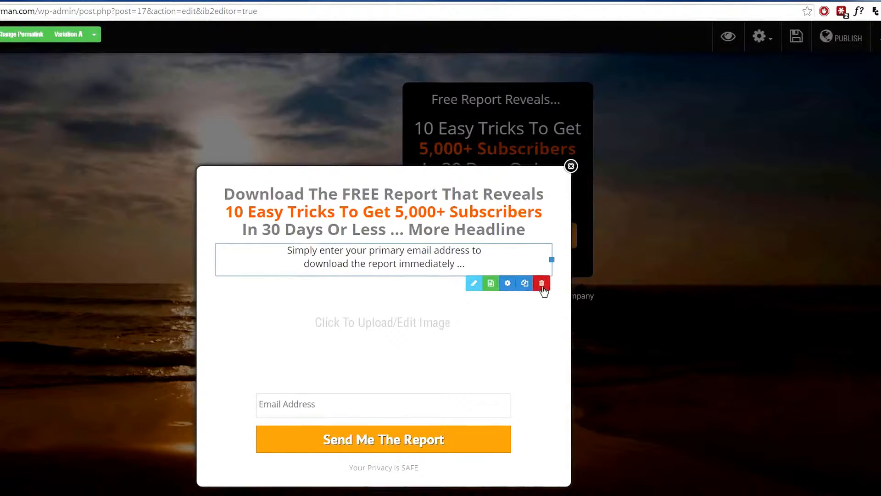
{"action": "left_click", "coordinate": [541, 283]}
{"action": "key", "text": "Return"}
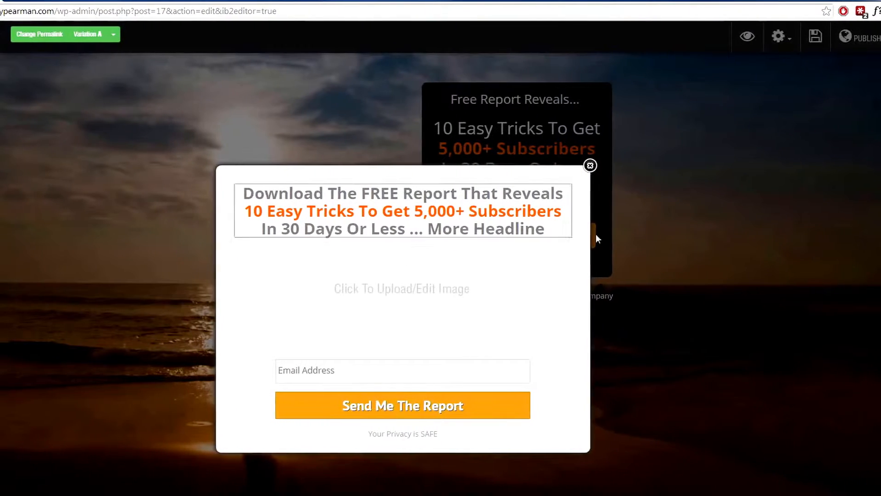
Step: Save the page, preview it and test the "Download The Report" button's popup with its email field
{"action": "left_click", "coordinate": [824, 37]}
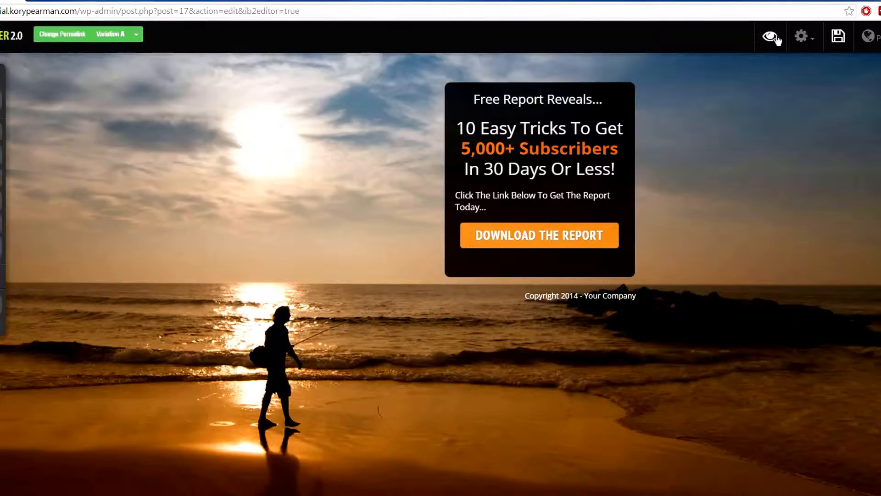
{"action": "left_click", "coordinate": [772, 38]}
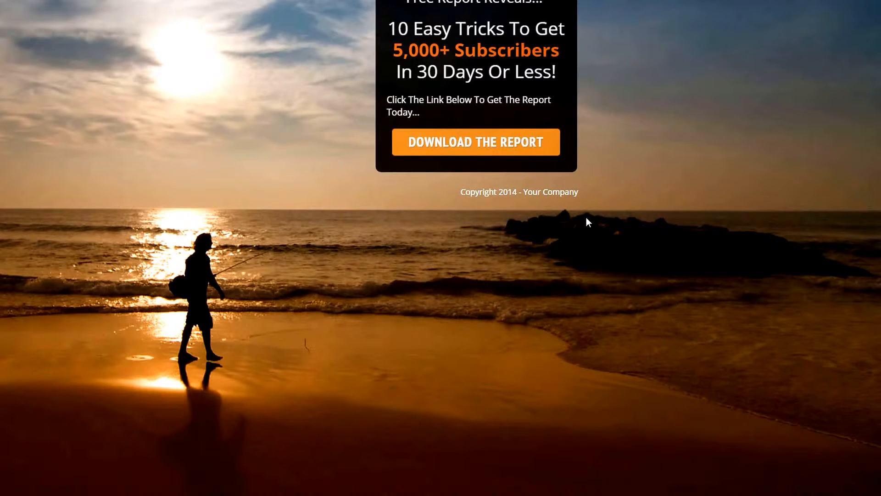
{"action": "left_click", "coordinate": [473, 143]}
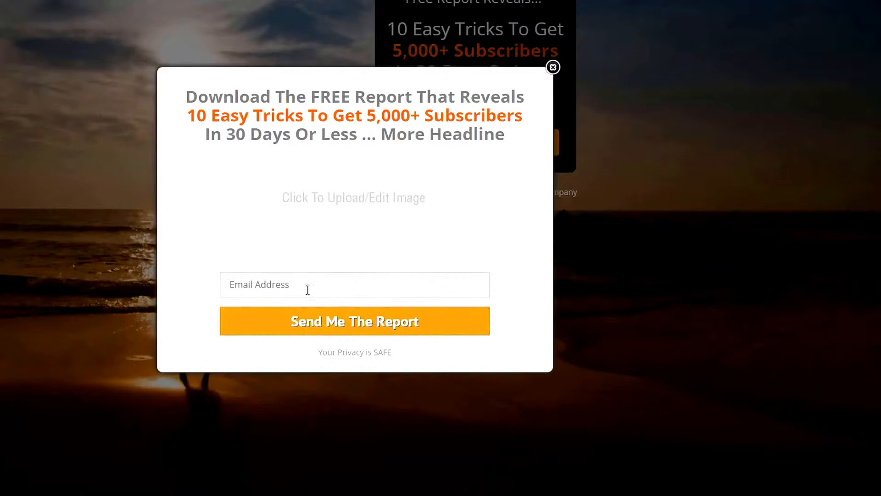
{"action": "left_click", "coordinate": [272, 287]}
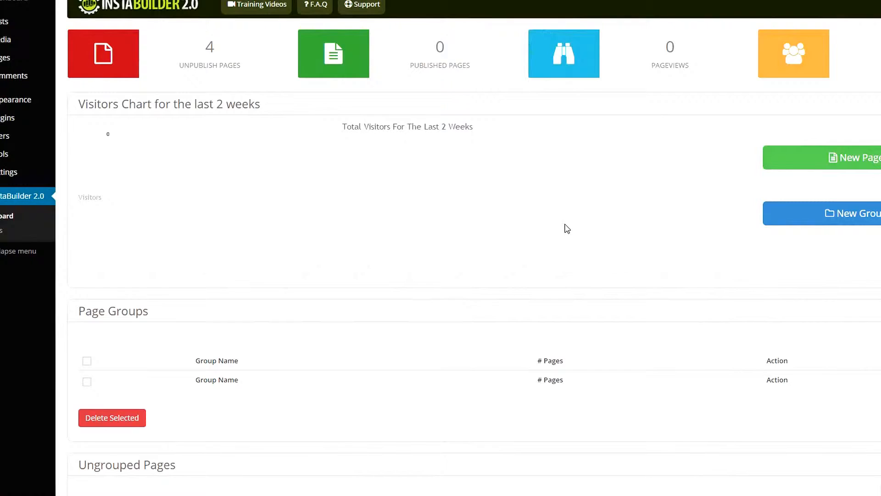
Step: Create another new page from scratch instead of from a template
{"action": "left_click", "coordinate": [796, 163]}
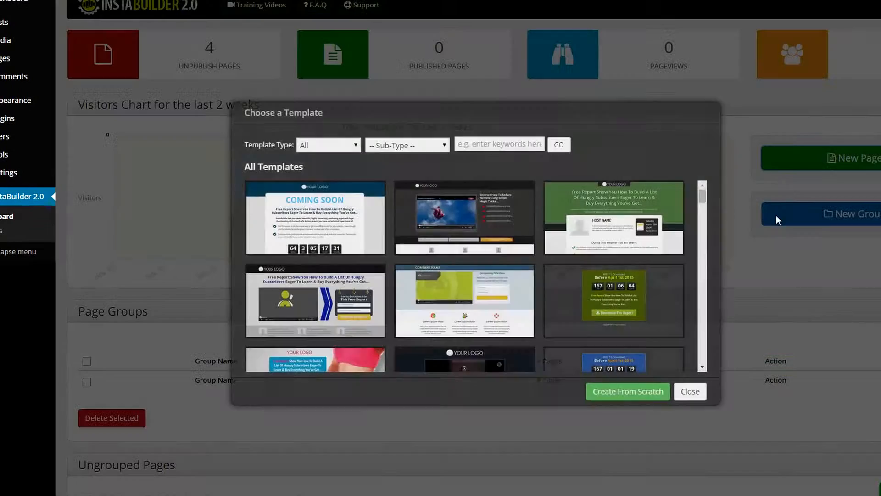
{"action": "left_click", "coordinate": [633, 392]}
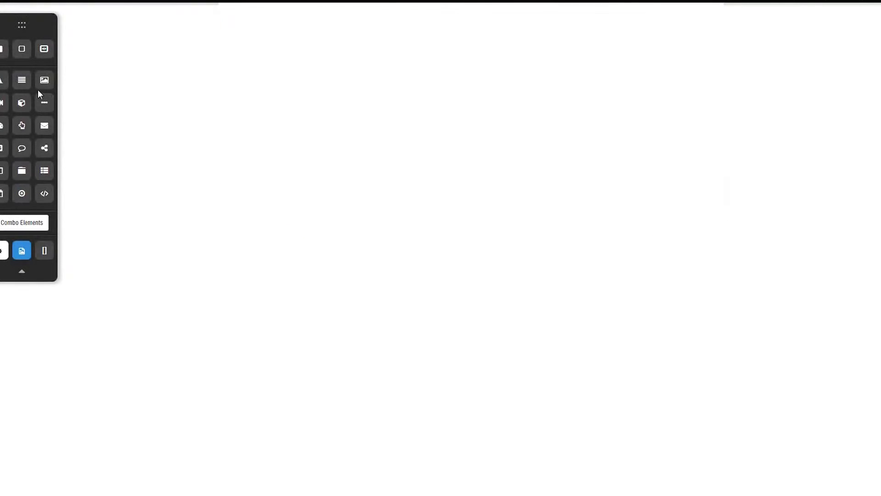
Step: Add a title, a text paragraph, a video placeholder and a button, stacked in that order, to the blank page
{"action": "left_click_drag", "start_coordinate": [2, 80], "coordinate": [339, 82]}
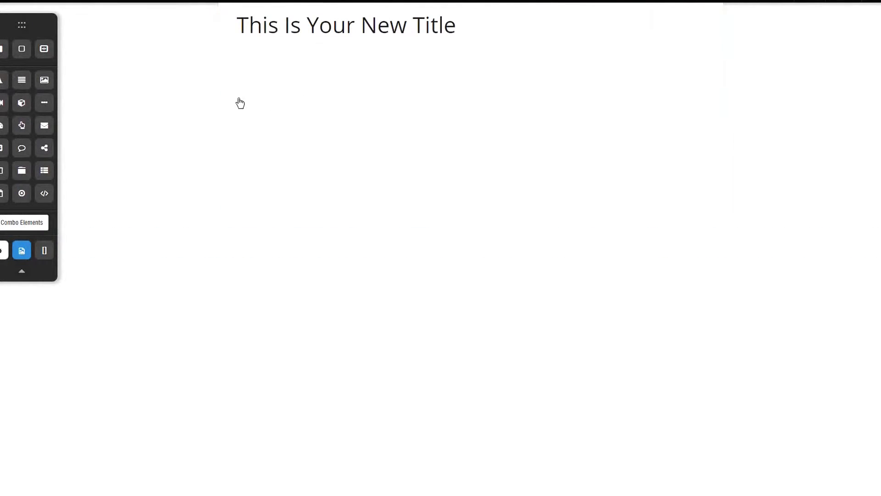
{"action": "left_click_drag", "start_coordinate": [21, 81], "coordinate": [336, 129]}
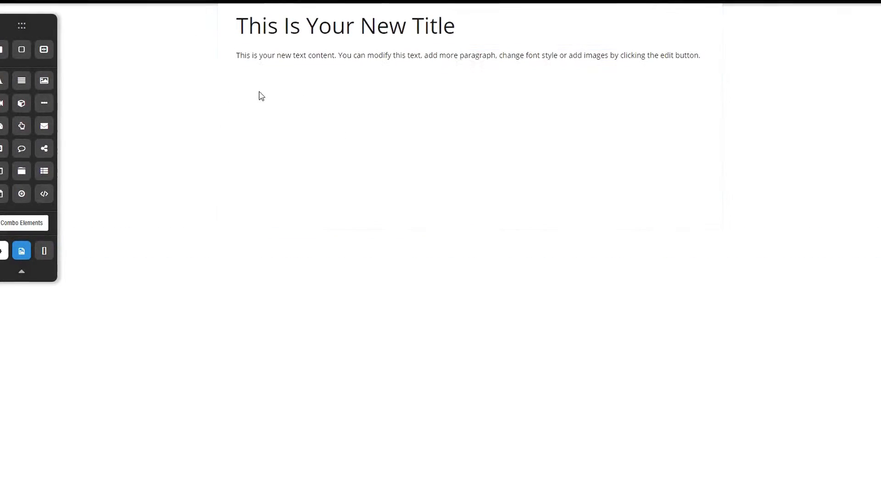
{"action": "left_click_drag", "start_coordinate": [2, 104], "coordinate": [312, 133]}
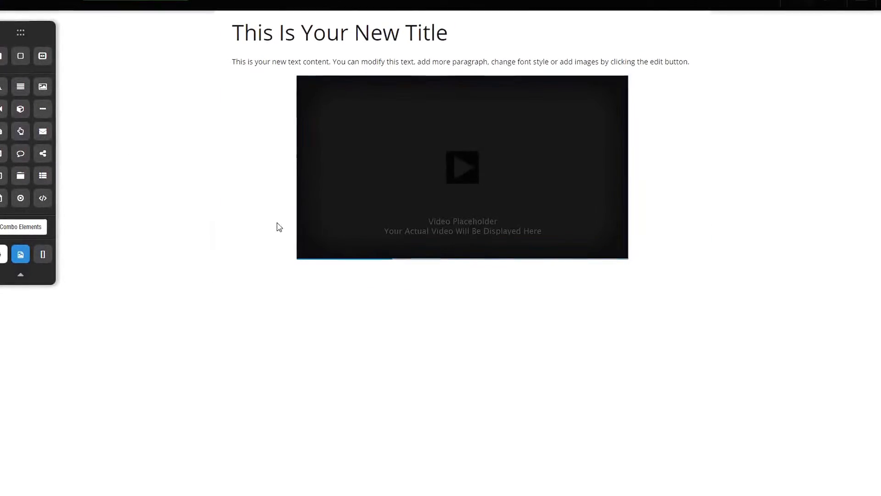
{"action": "left_click_drag", "start_coordinate": [21, 133], "coordinate": [429, 273]}
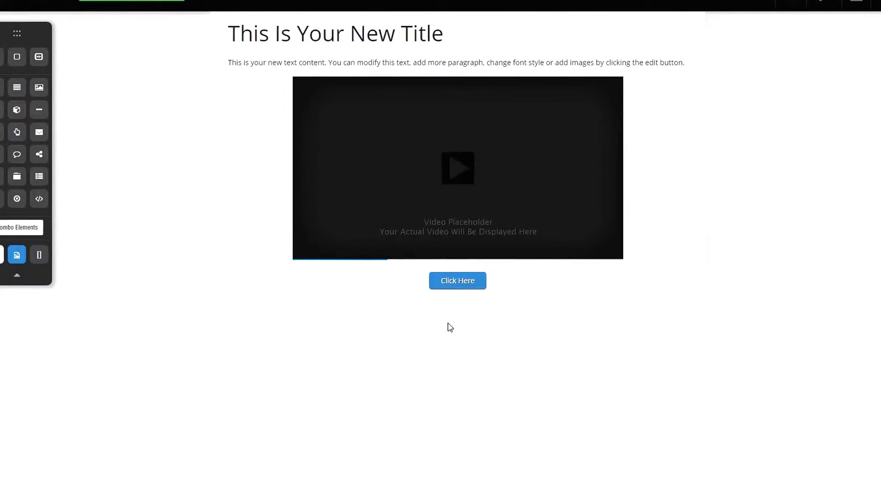
Step: Set the "Click Here" button's target link type to PopUp and open the popup for editing
{"action": "left_click", "coordinate": [450, 284]}
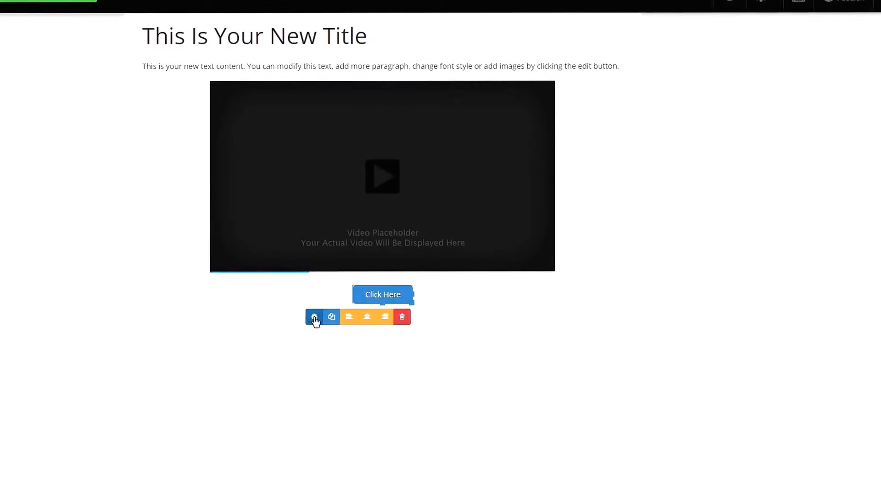
{"action": "left_click", "coordinate": [319, 314]}
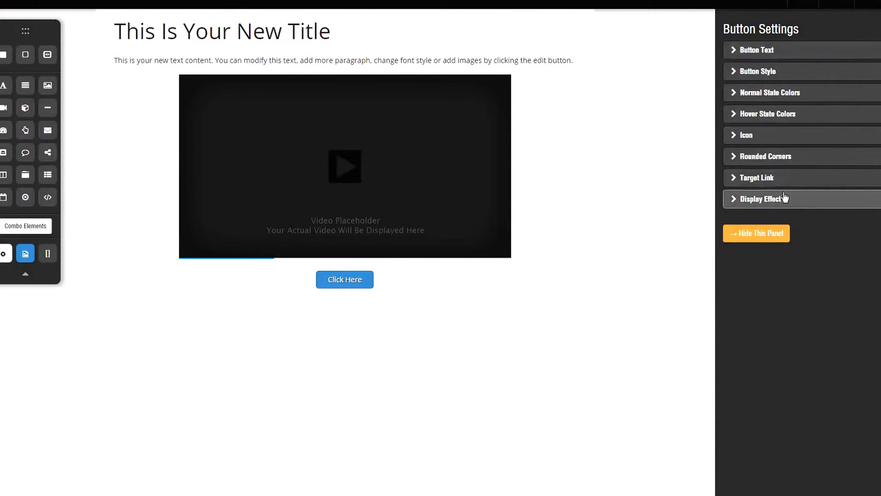
{"action": "left_click", "coordinate": [733, 178]}
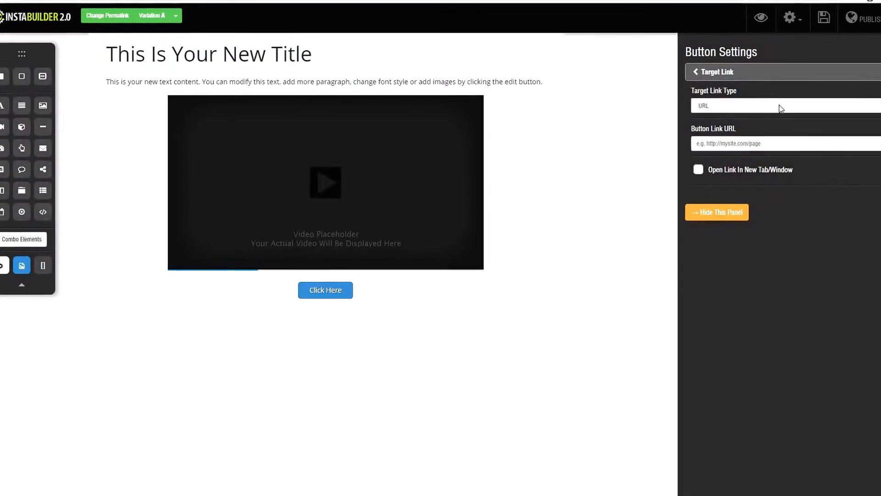
{"action": "left_click", "coordinate": [782, 98]}
{"action": "left_click", "coordinate": [727, 130]}
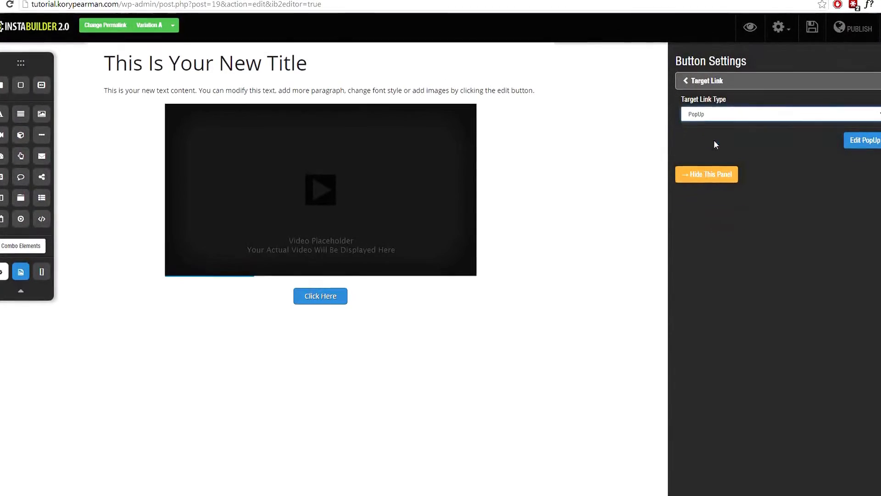
{"action": "left_click", "coordinate": [863, 142]}
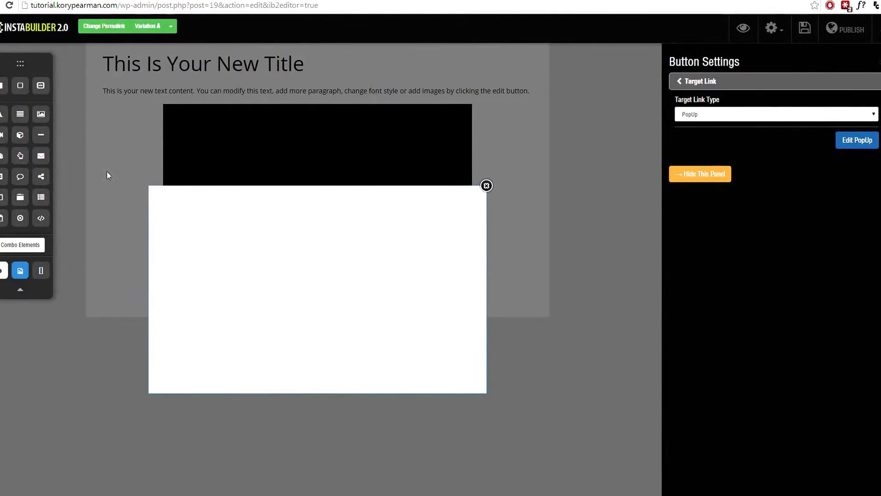
Step: Fill the empty popup with a title, an image placeholder, a text paragraph and an opt-in form, in that order
{"action": "left_click_drag", "start_coordinate": [2, 116], "coordinate": [248, 227]}
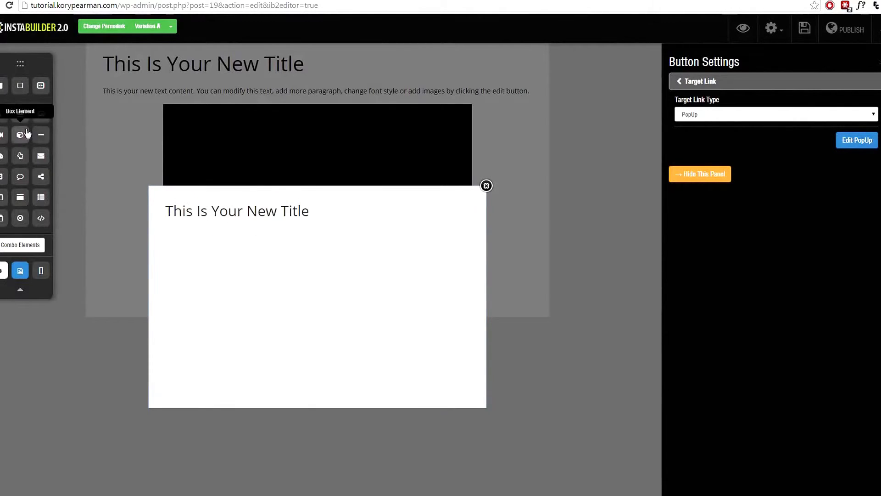
{"action": "left_click_drag", "start_coordinate": [41, 114], "coordinate": [248, 254]}
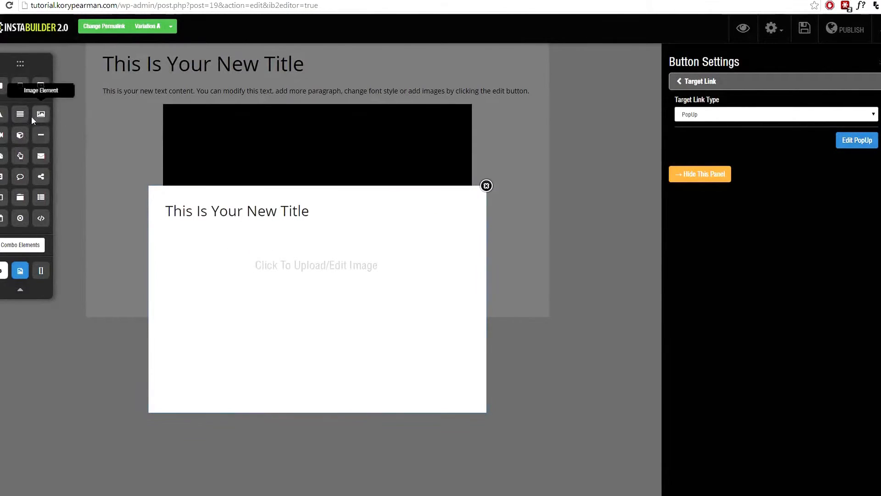
{"action": "left_click_drag", "start_coordinate": [22, 117], "coordinate": [277, 335]}
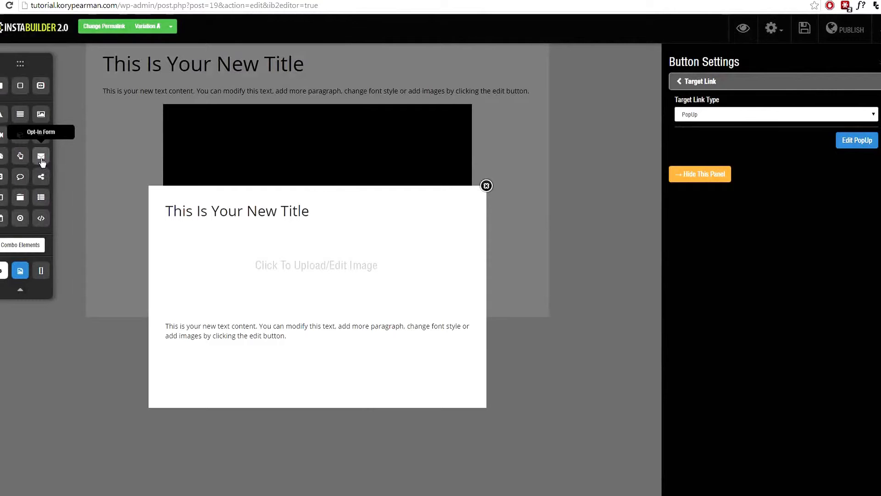
{"action": "left_click_drag", "start_coordinate": [41, 160], "coordinate": [299, 372]}
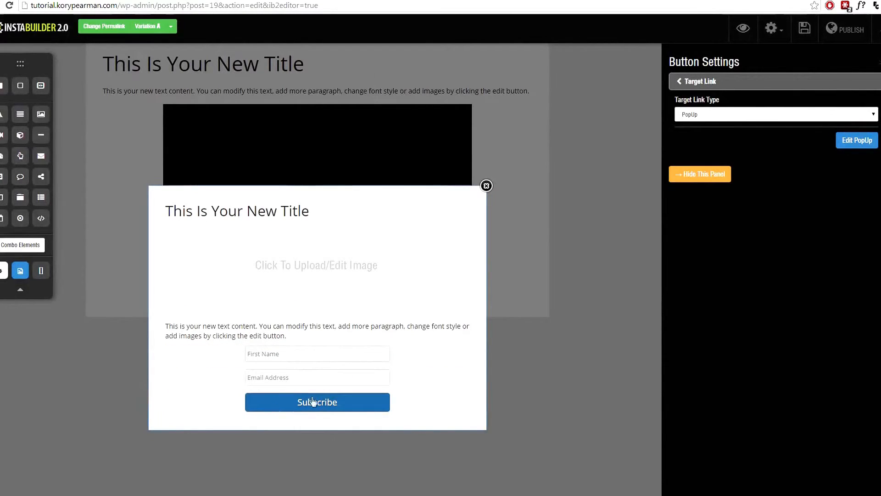
Step: Open the popup form's opt-in settings and view where the autoresponder's HTML form code is inserted
{"action": "left_click", "coordinate": [339, 370]}
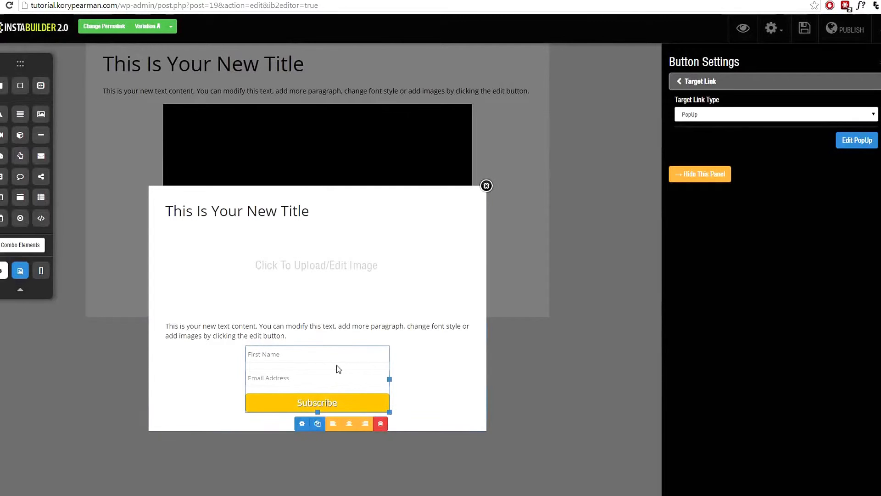
{"action": "left_click", "coordinate": [301, 424]}
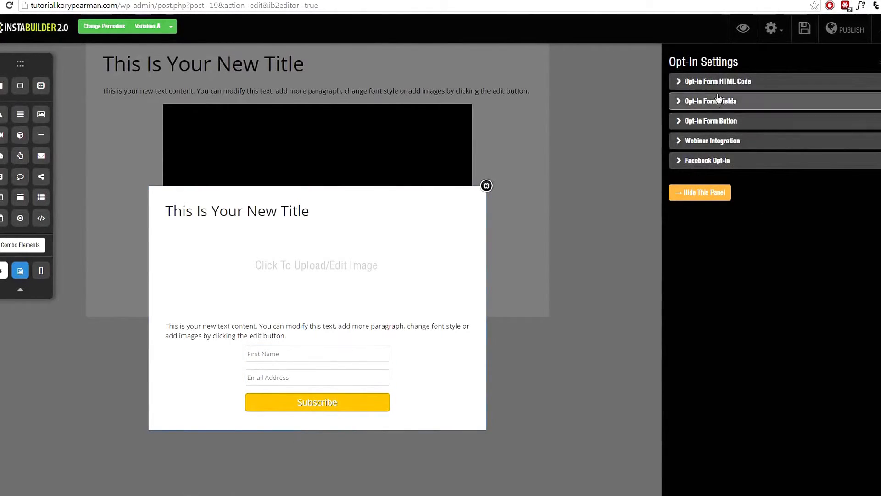
{"action": "left_click", "coordinate": [729, 82]}
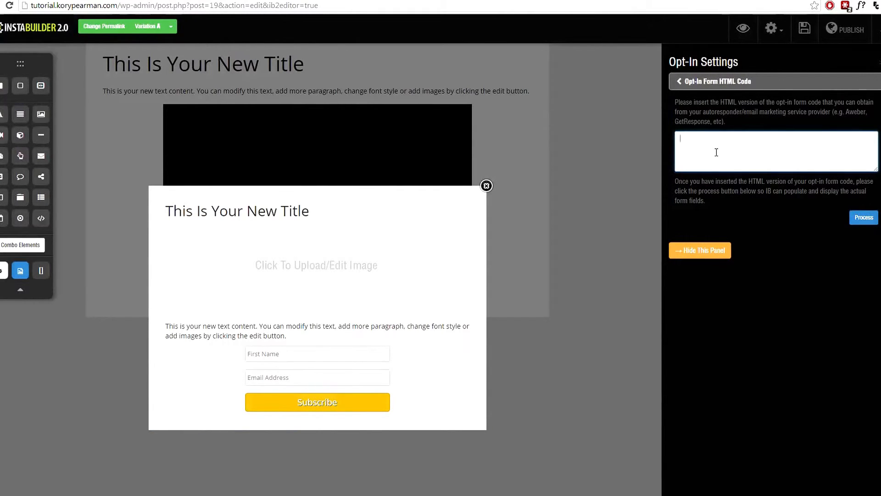
{"action": "left_click", "coordinate": [710, 83]}
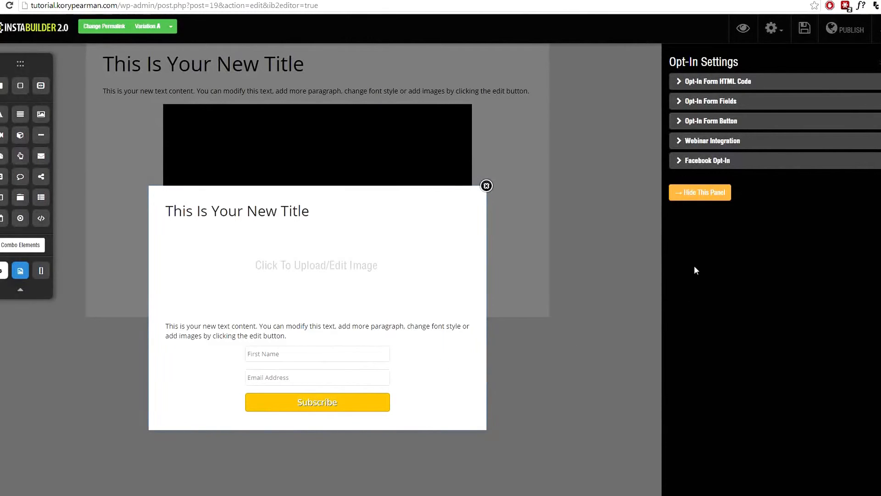
Step: Make the opt-in form's First Name field not required and hidden, and save the field settings
{"action": "left_click", "coordinate": [711, 103]}
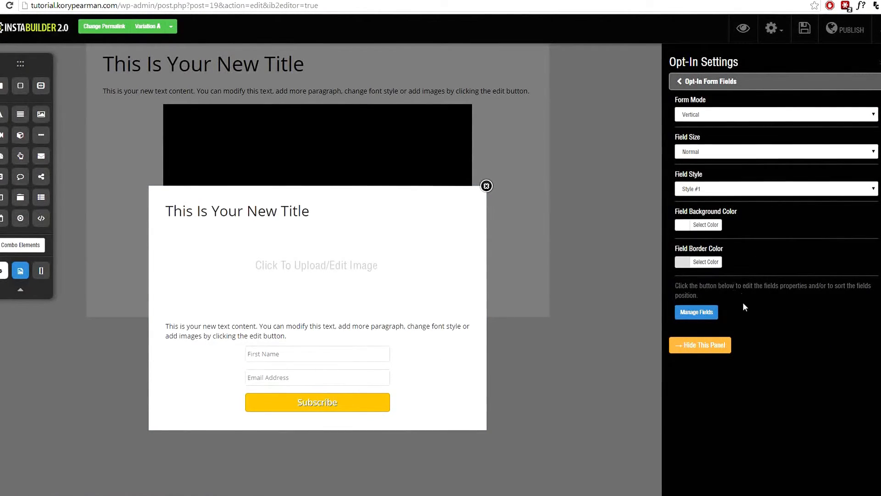
{"action": "left_click", "coordinate": [696, 312]}
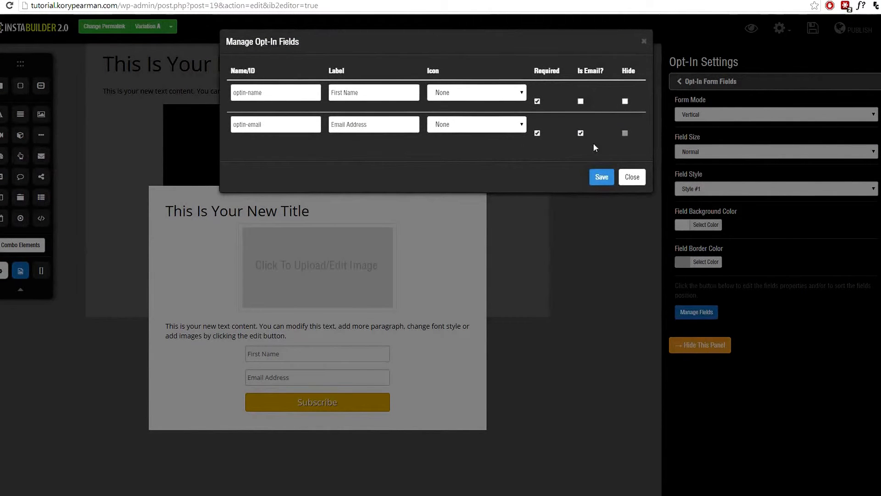
{"action": "left_click", "coordinate": [537, 101]}
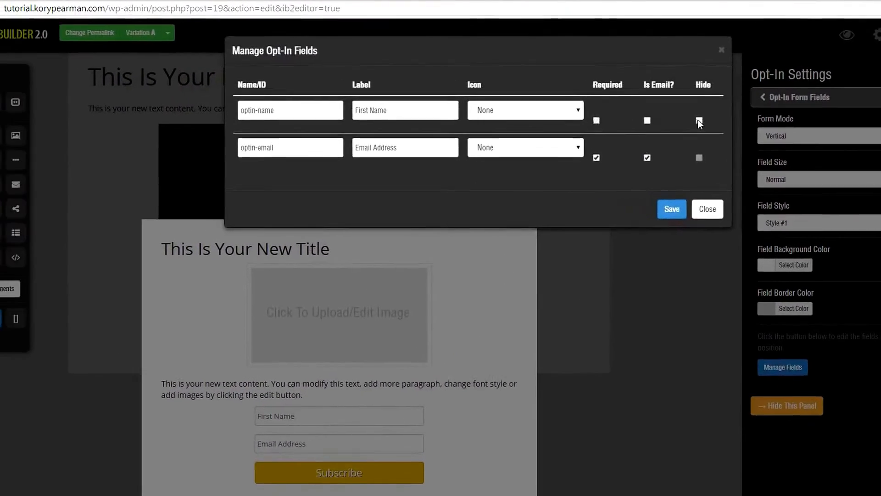
{"action": "left_click", "coordinate": [699, 121]}
{"action": "left_click", "coordinate": [672, 208]}
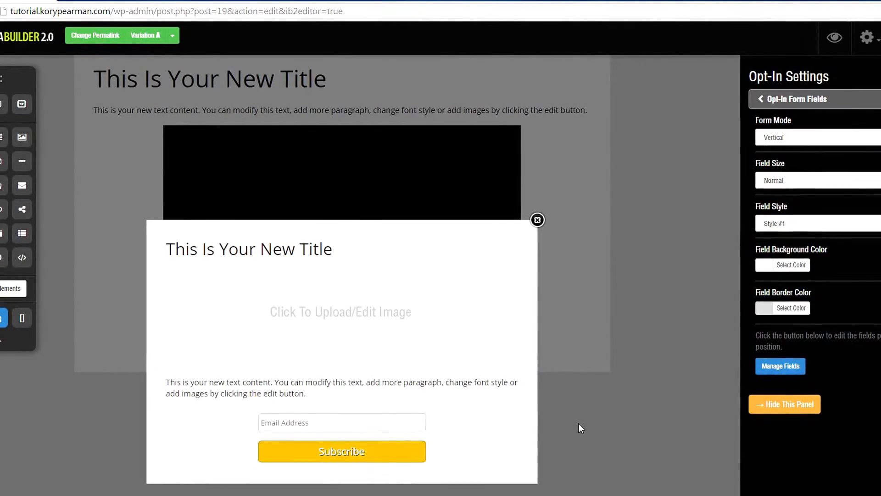
{"action": "left_click", "coordinate": [792, 92]}
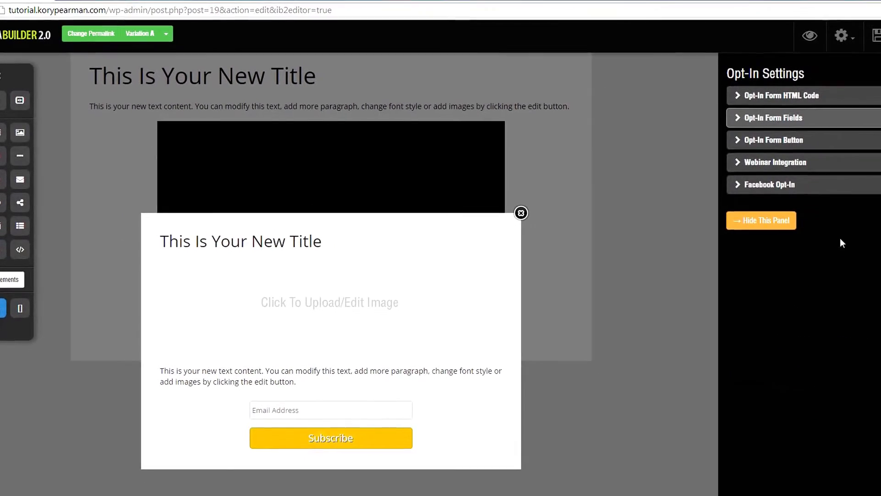
Step: View the style options for the opt-in form's CSS button and return to the opt-in form button settings
{"action": "left_click", "coordinate": [747, 134]}
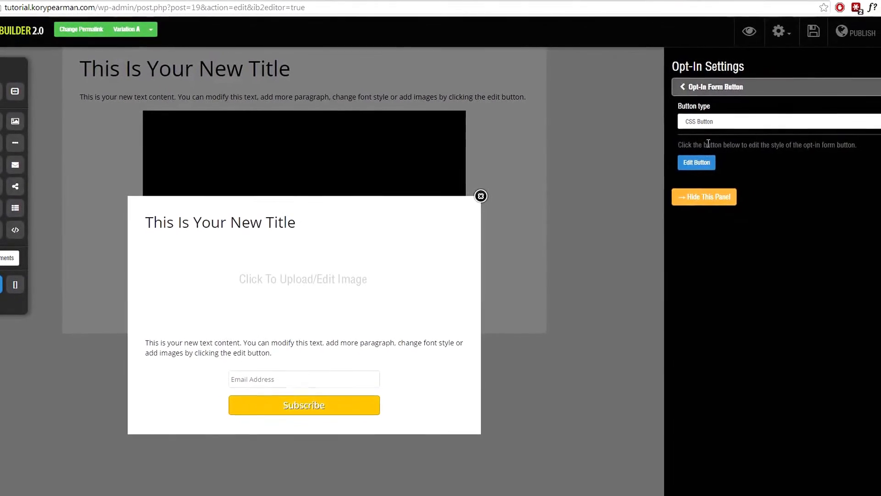
{"action": "left_click", "coordinate": [687, 161]}
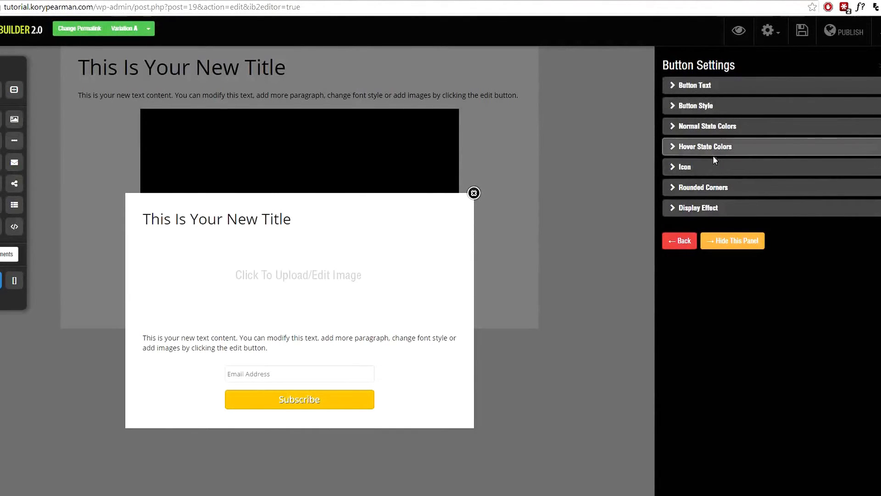
{"action": "left_click", "coordinate": [683, 242]}
Step: Change the opt-in form's button type to Image Button and insert the yellow pre-made "Get Instant Access" button
{"action": "left_click", "coordinate": [742, 121]}
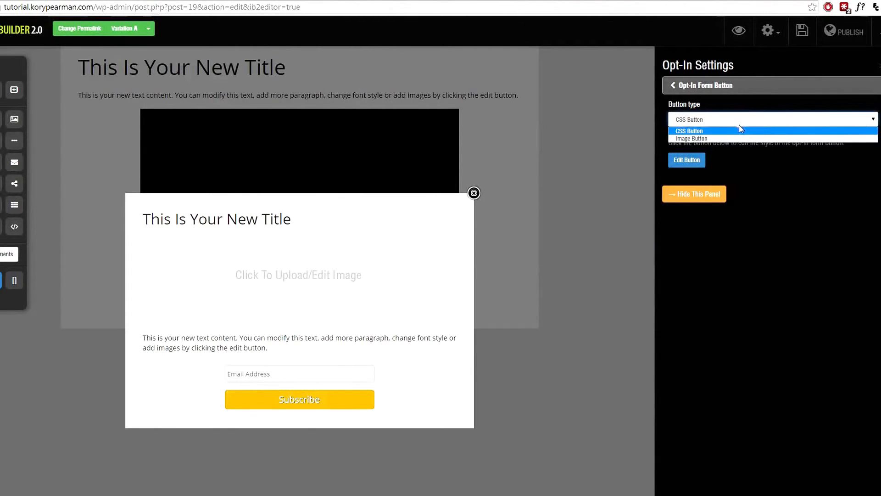
{"action": "left_click", "coordinate": [719, 138]}
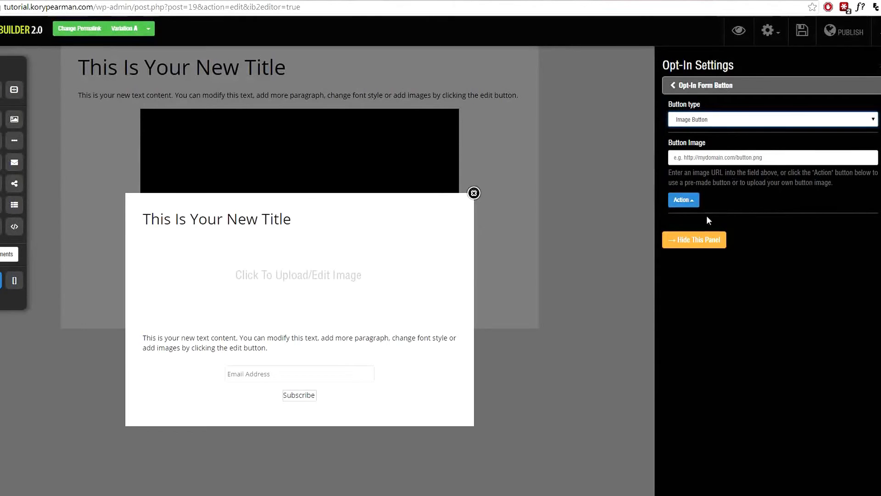
{"action": "left_click", "coordinate": [695, 201]}
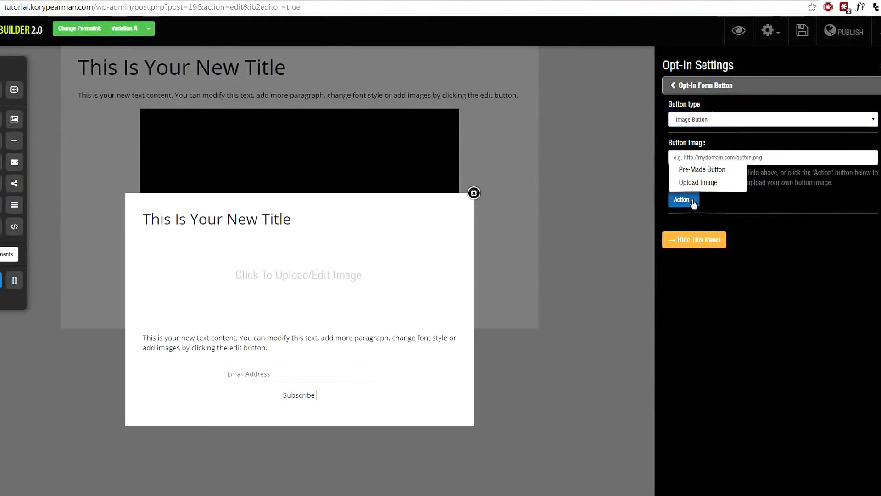
{"action": "left_click", "coordinate": [706, 171]}
{"action": "scroll", "coordinate": [790, 211], "scroll_direction": "down", "scroll_amount": 3}
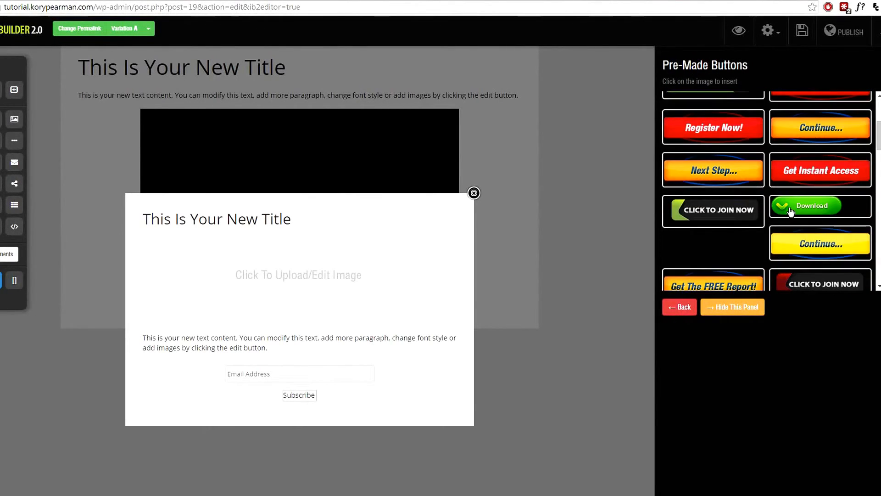
{"action": "scroll", "coordinate": [790, 211], "scroll_direction": "down", "scroll_amount": 10}
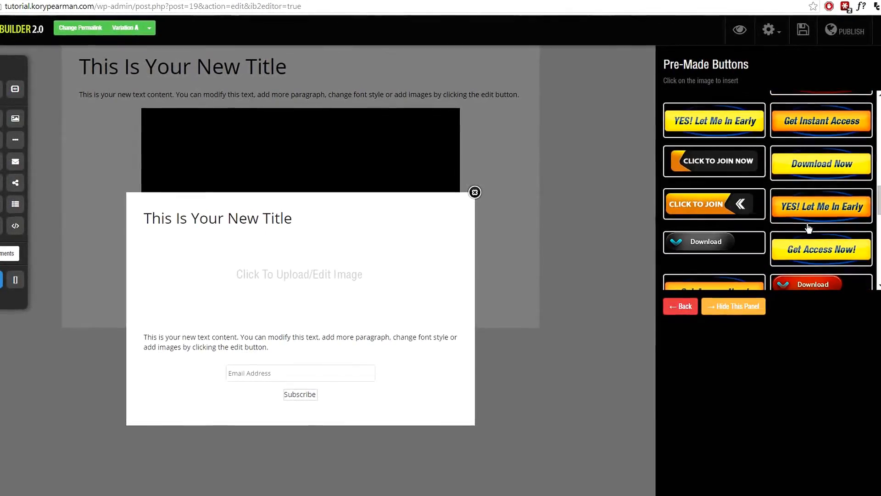
{"action": "scroll", "coordinate": [808, 228], "scroll_direction": "down", "scroll_amount": 10}
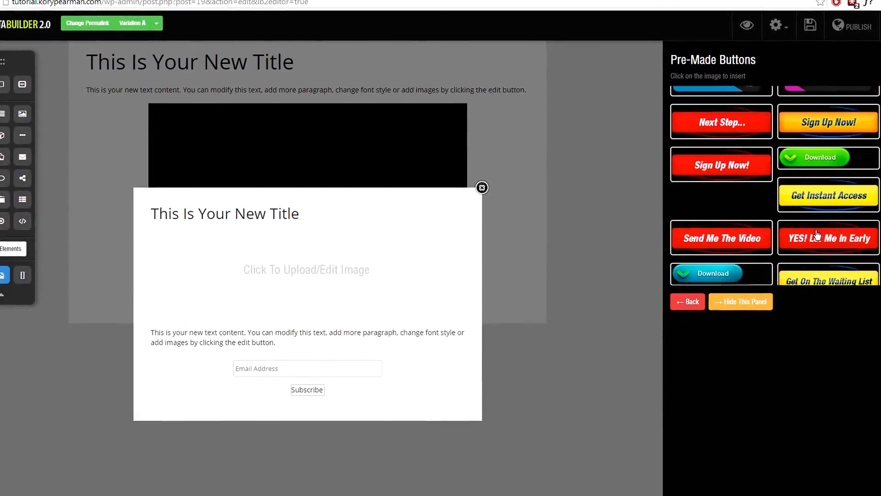
{"action": "scroll", "coordinate": [817, 235], "scroll_direction": "down", "scroll_amount": 2}
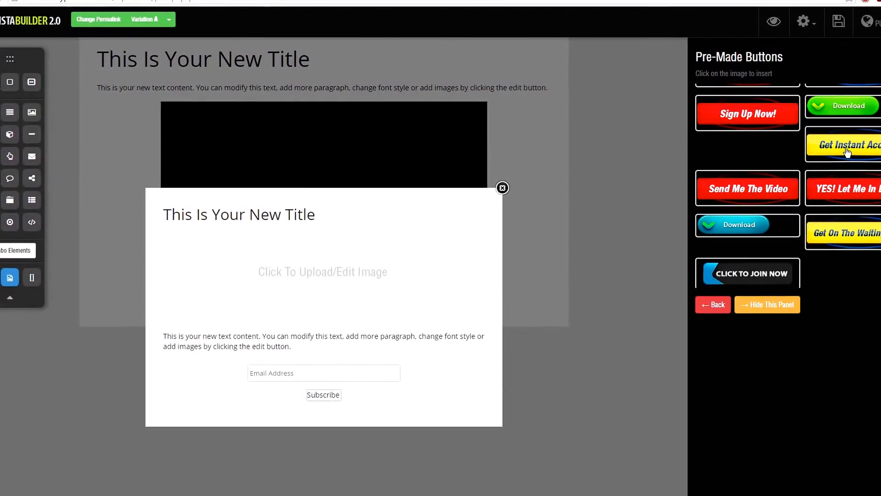
{"action": "left_click", "coordinate": [847, 151]}
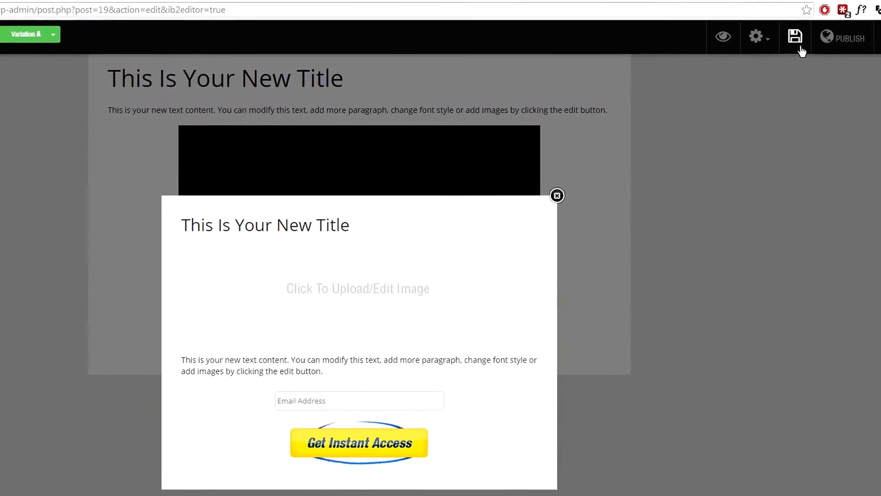
Step: Save the page, preview it and test the "Click Here" button's popup by submitting its form with the email field empty
{"action": "left_click", "coordinate": [794, 32]}
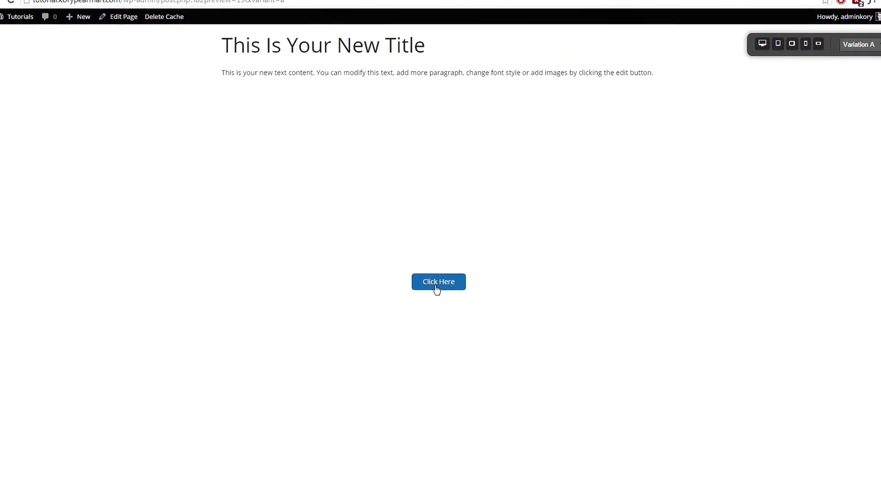
{"action": "left_click", "coordinate": [463, 274]}
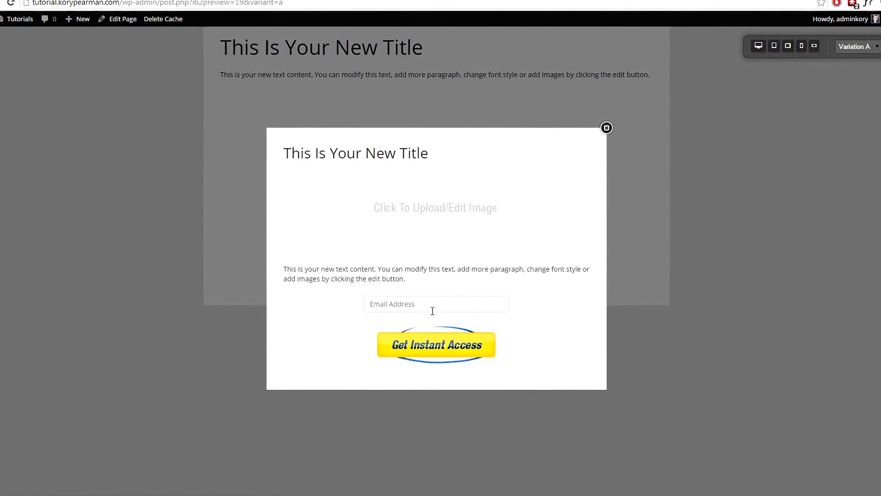
{"action": "left_click", "coordinate": [527, 358]}
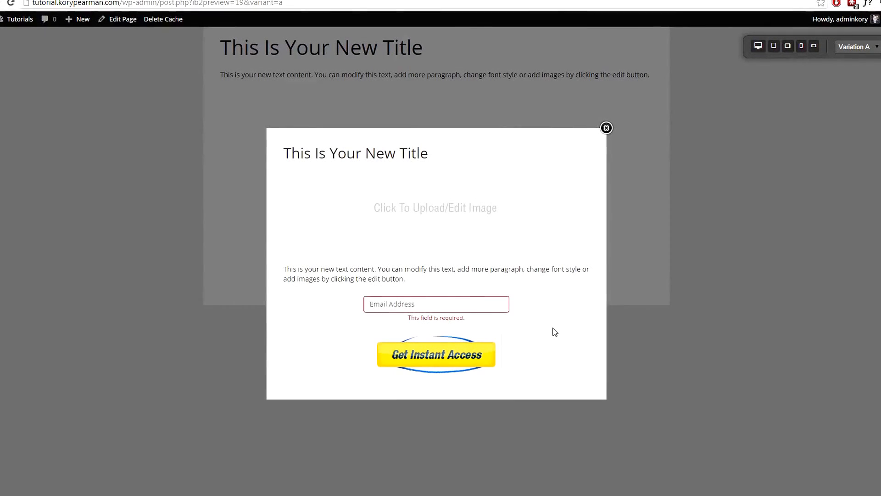